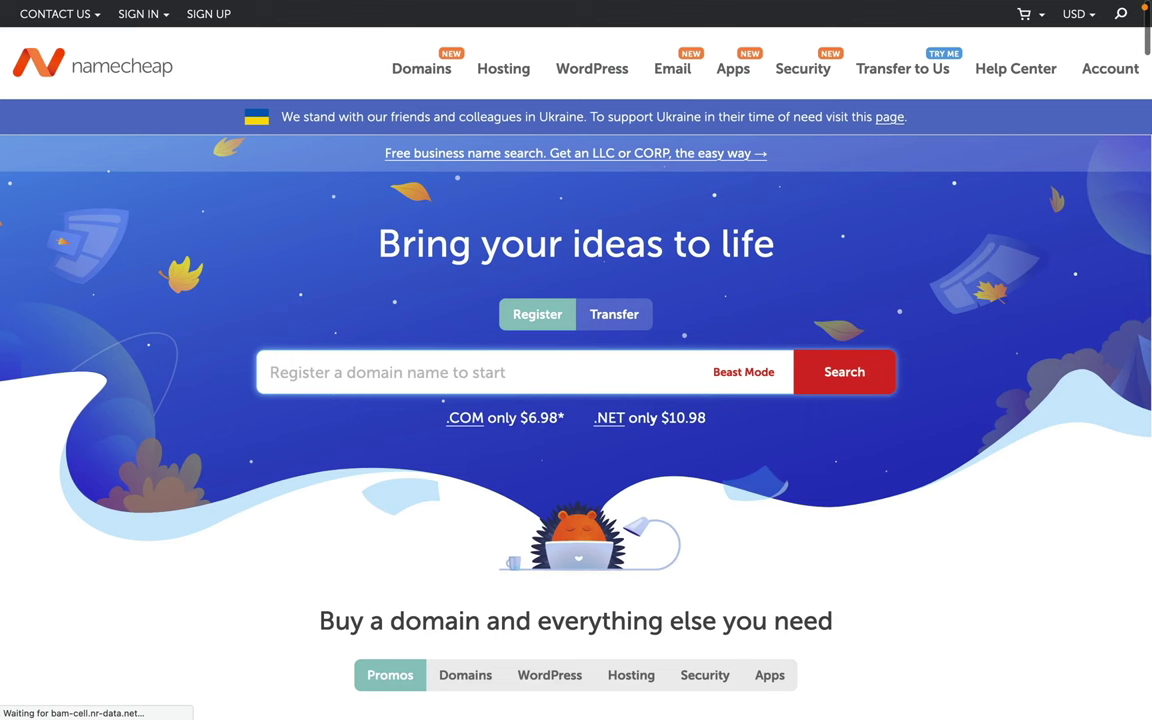
Go to the domain name search page and search for the domain peanmail.com
mouse_move(421, 68)
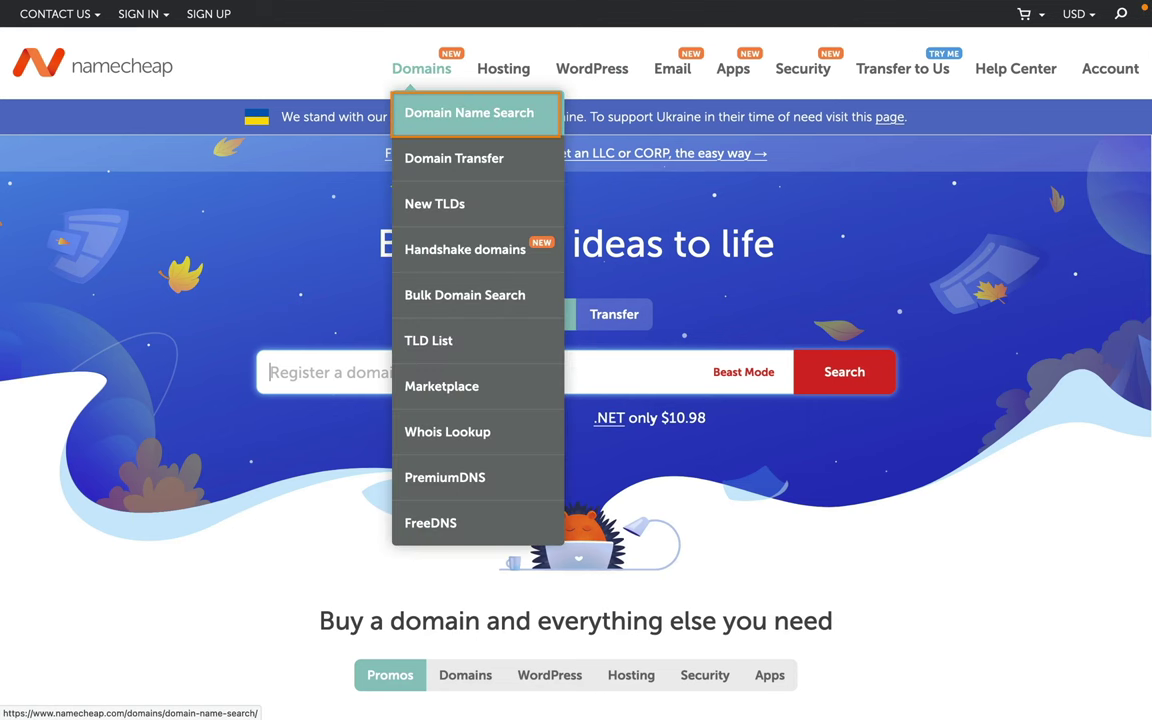
left_click(469, 113)
type("peanmail.com")
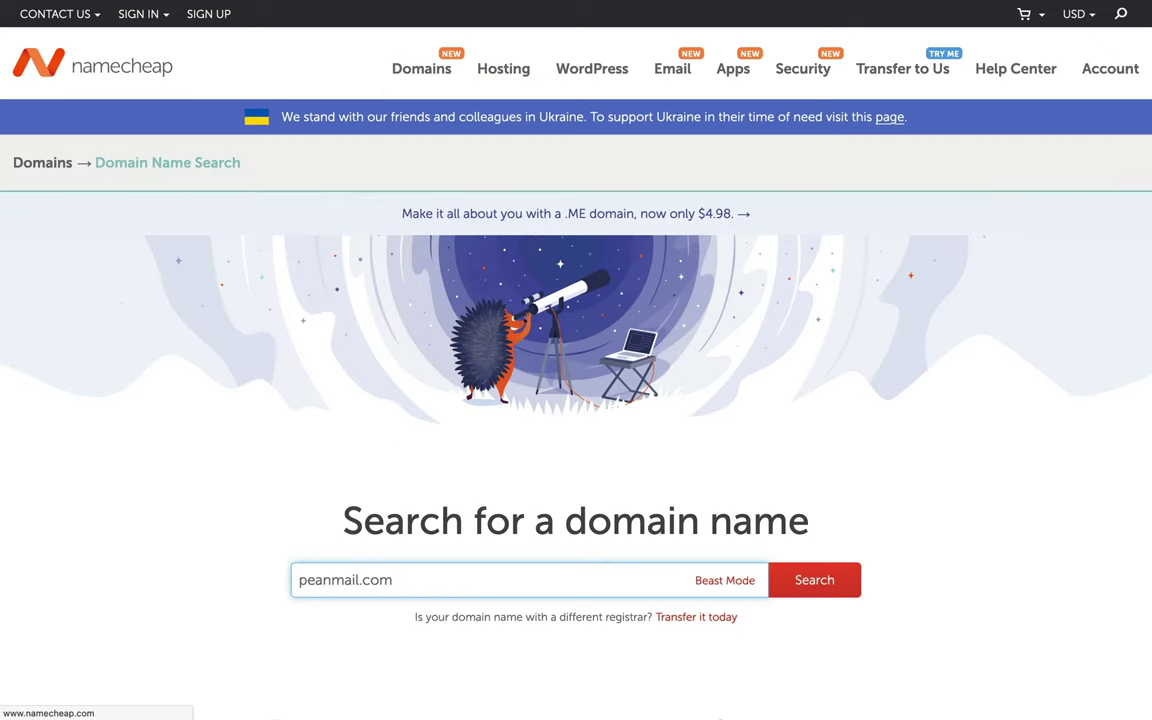
key("Return")
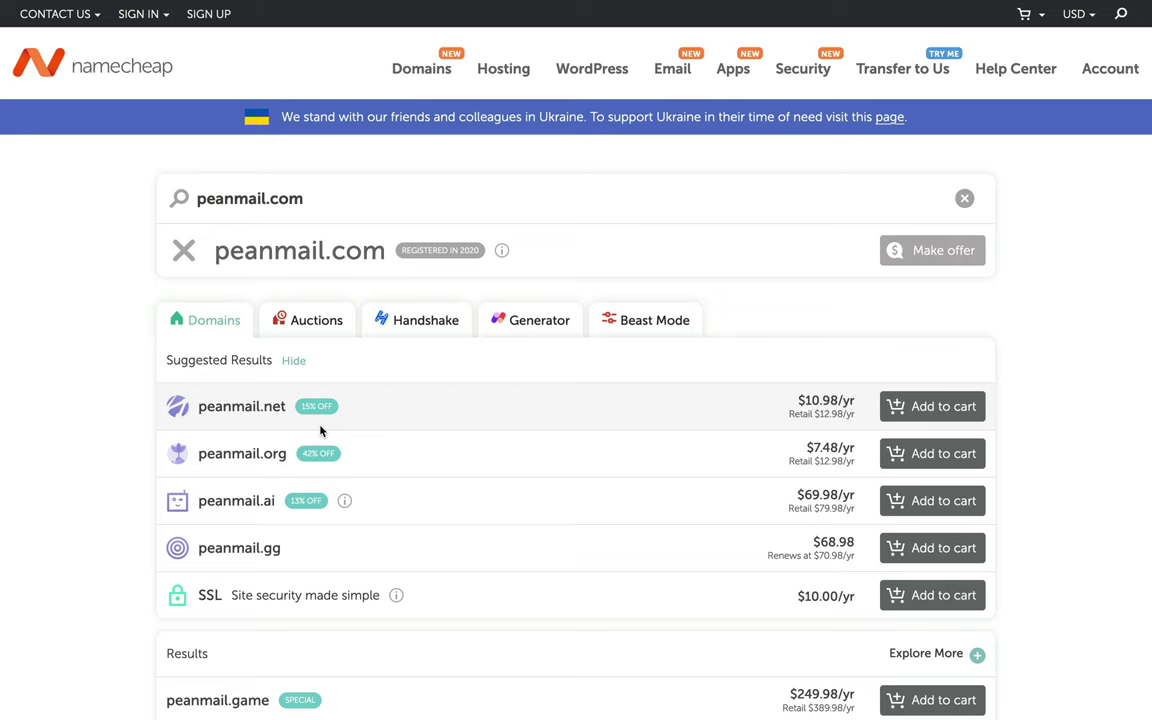
Load namecheap.com in a new tab, search for the domain peanmail.agency and look over the suggested results
key("ctrl+t")
type("namecheap.com")
key("Return")
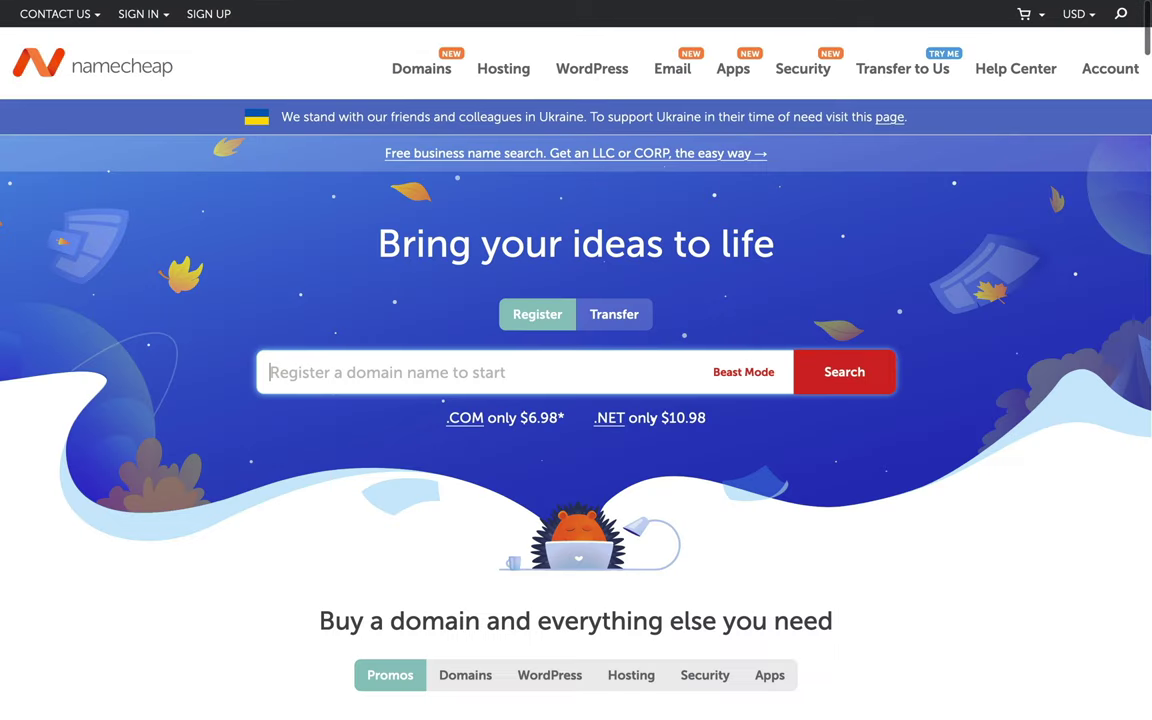
type("p")
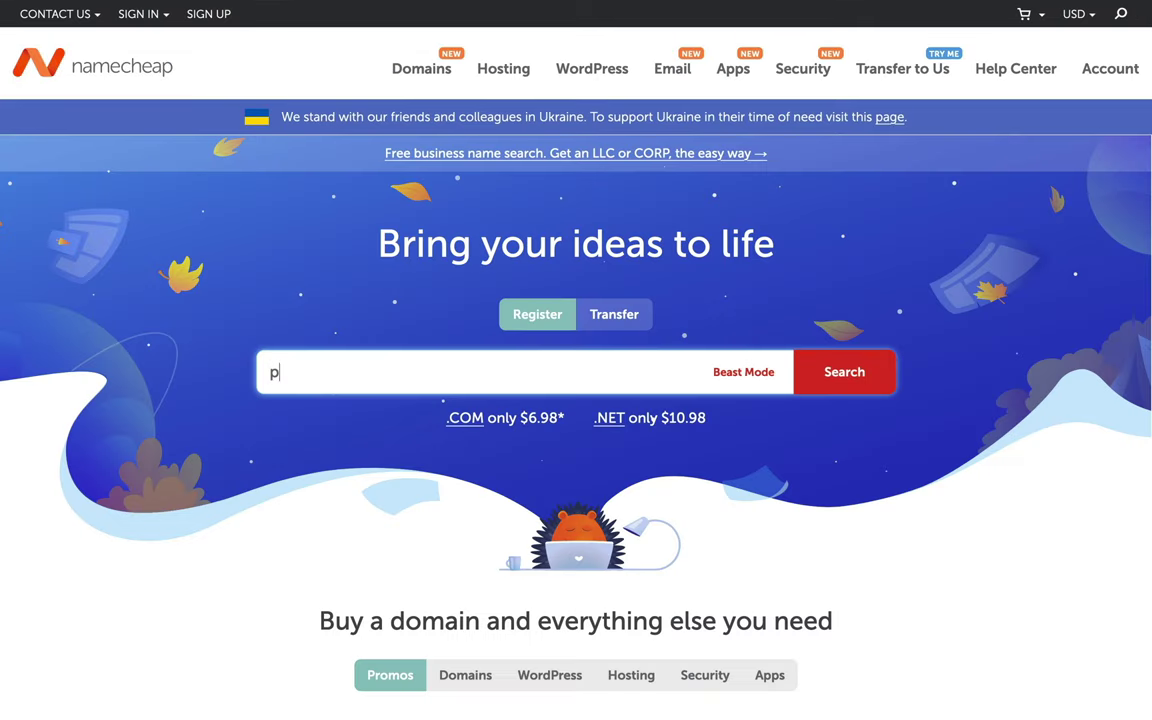
type("eanmail.agency")
key("Return")
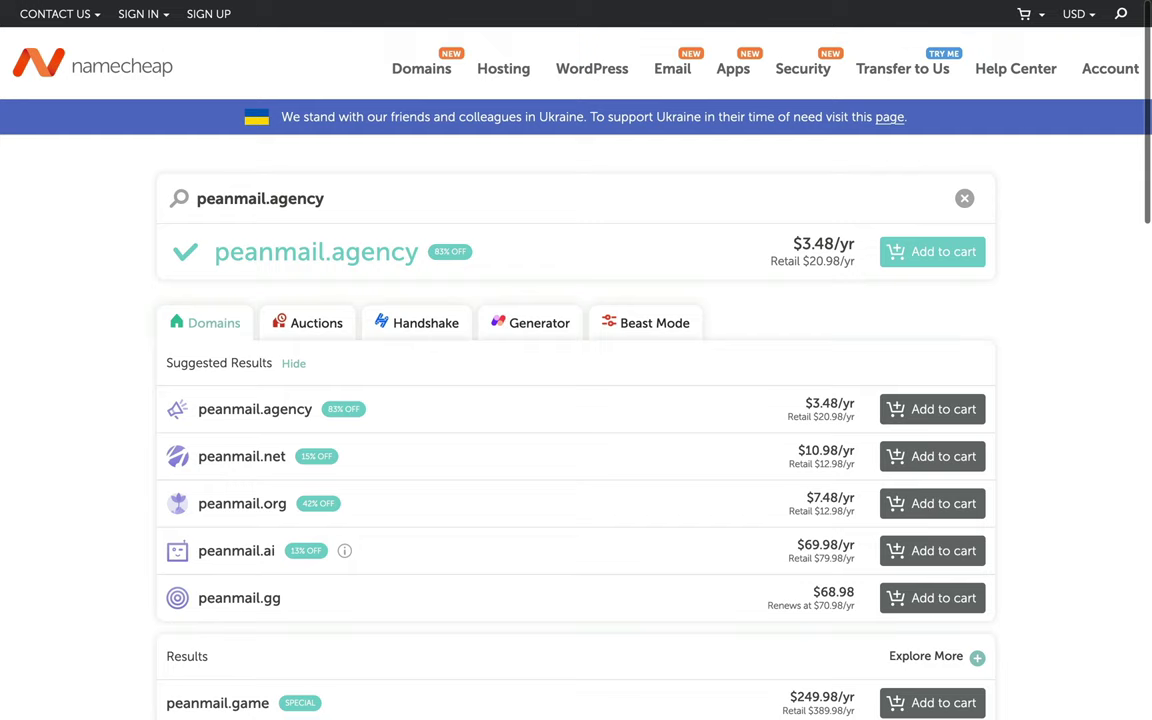
scroll(576, 360, "down", 1)
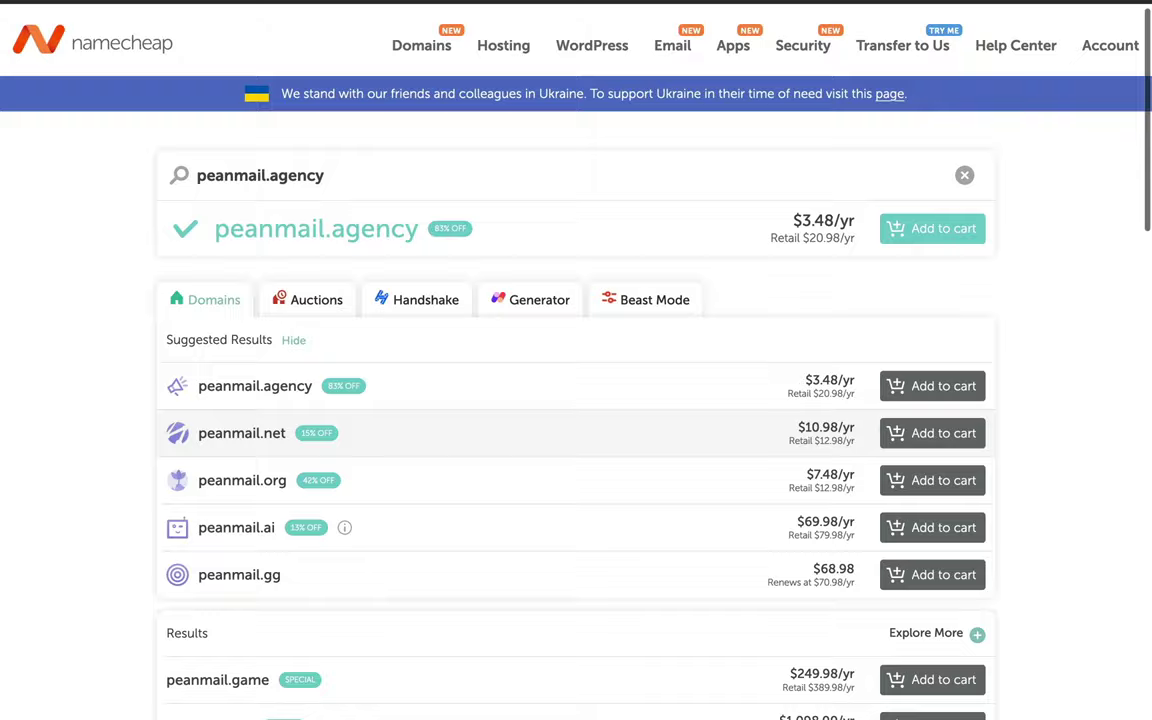
scroll(576, 386, "down", 1)
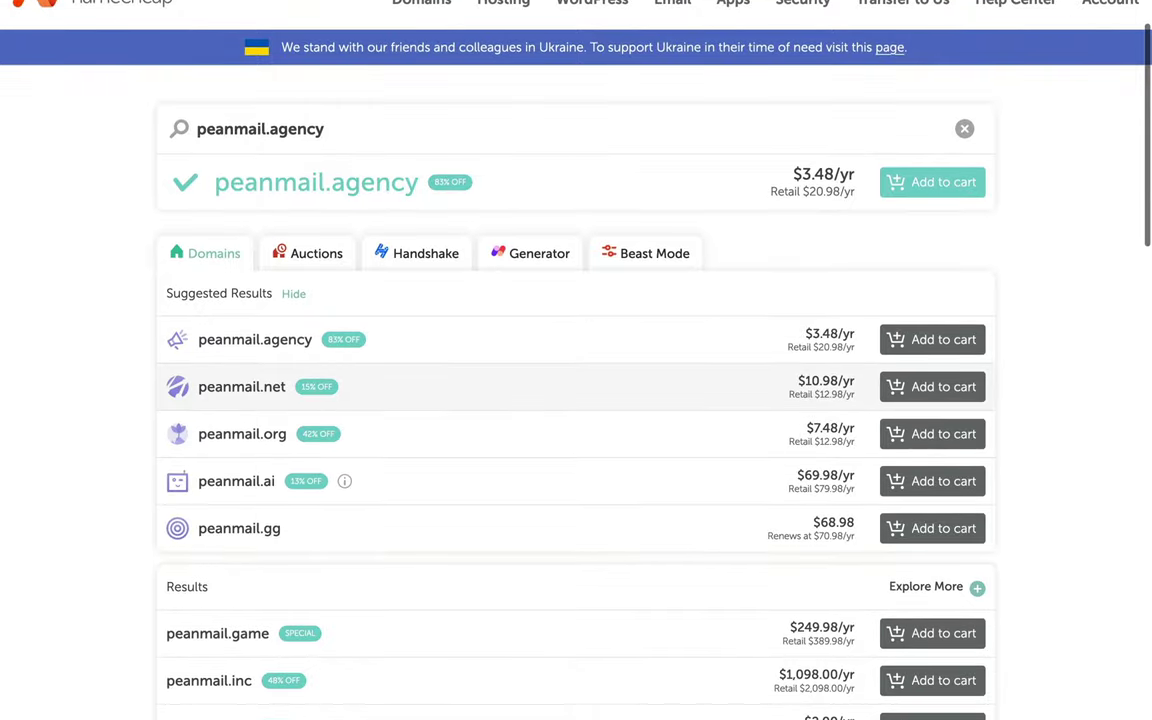
scroll(576, 400, "up", 2)
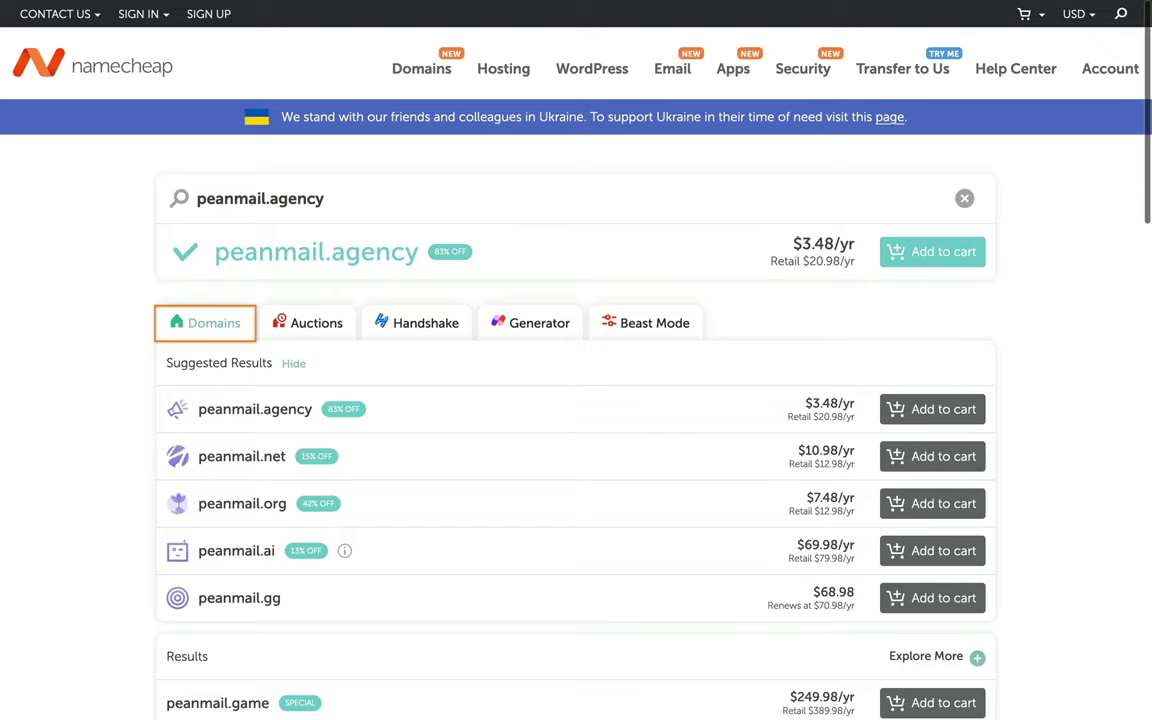
View the auctions for the search, load more of them and browse the listed domains with their prices and bids
left_click(316, 325)
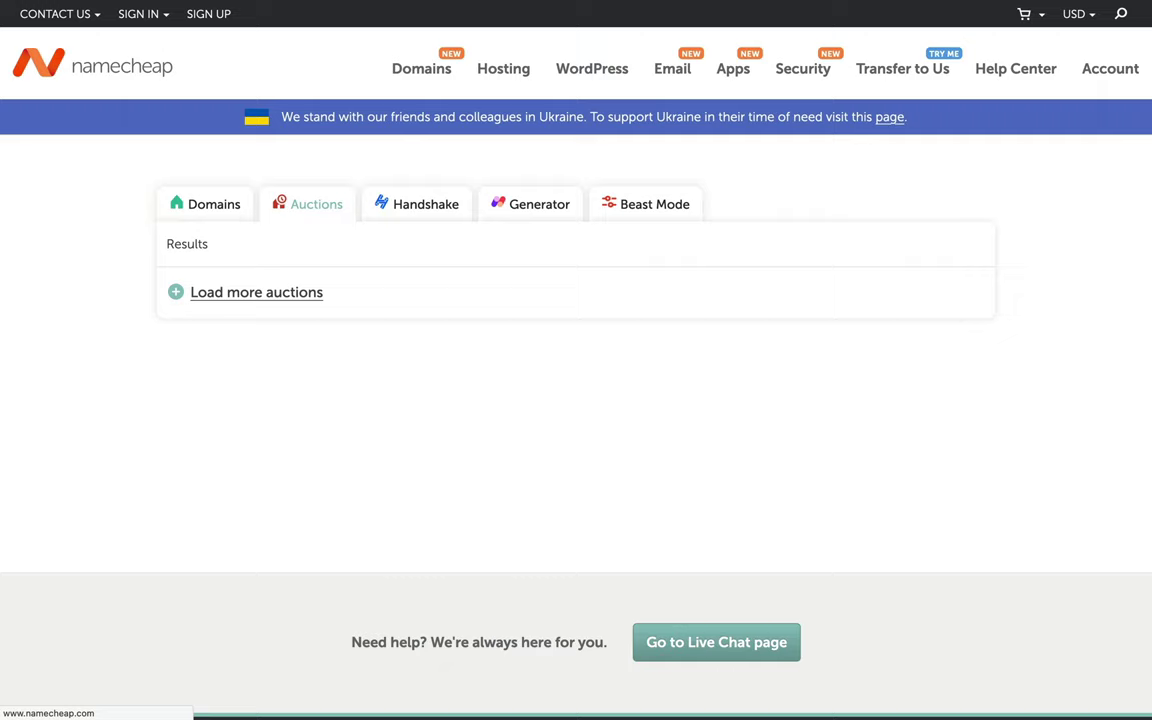
left_click(256, 292)
scroll(576, 400, "down", 3)
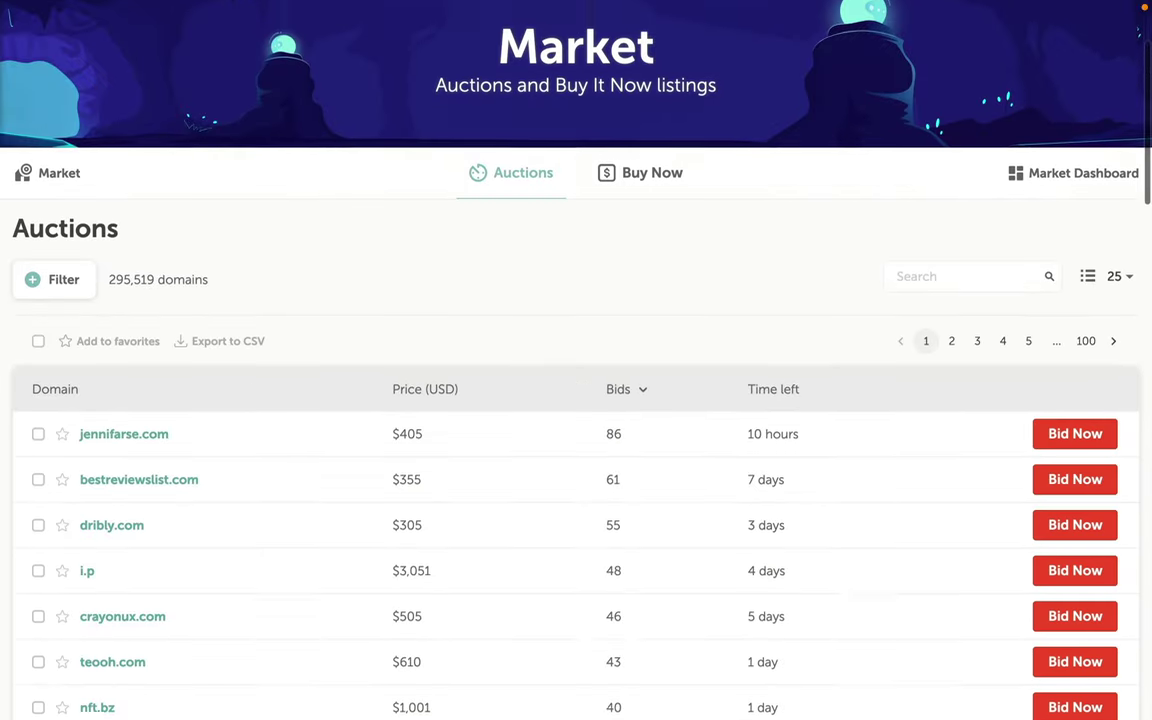
scroll(576, 400, "down", 3)
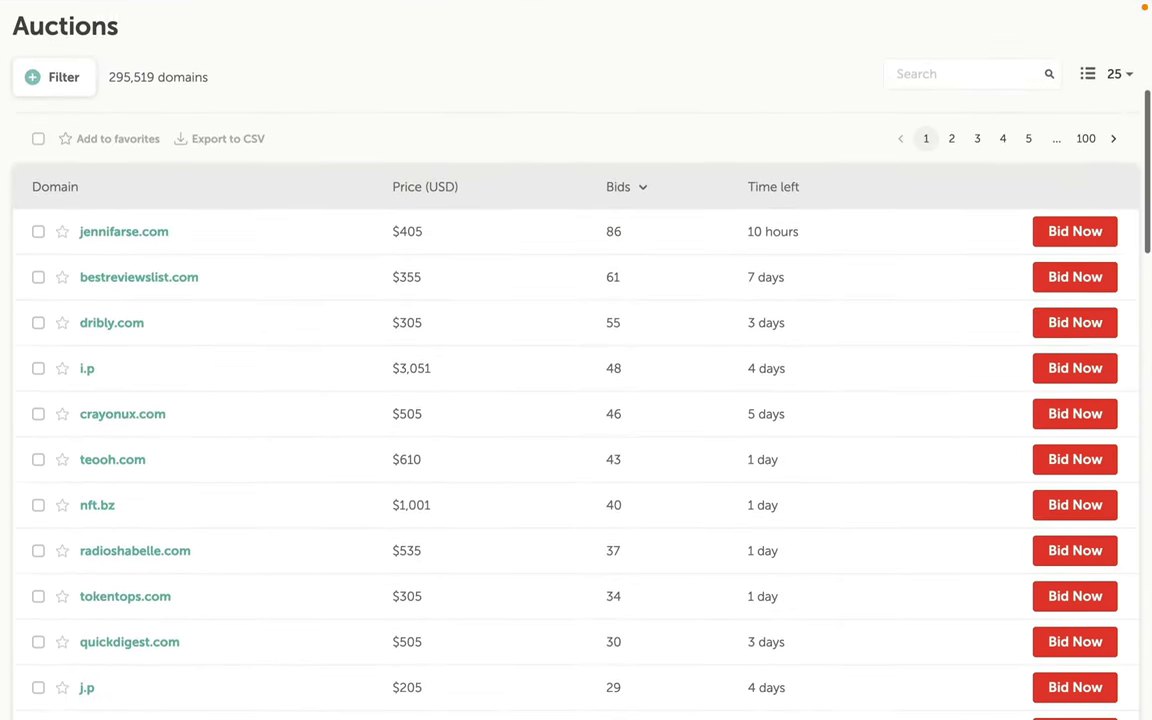
scroll(576, 400, "down", 2)
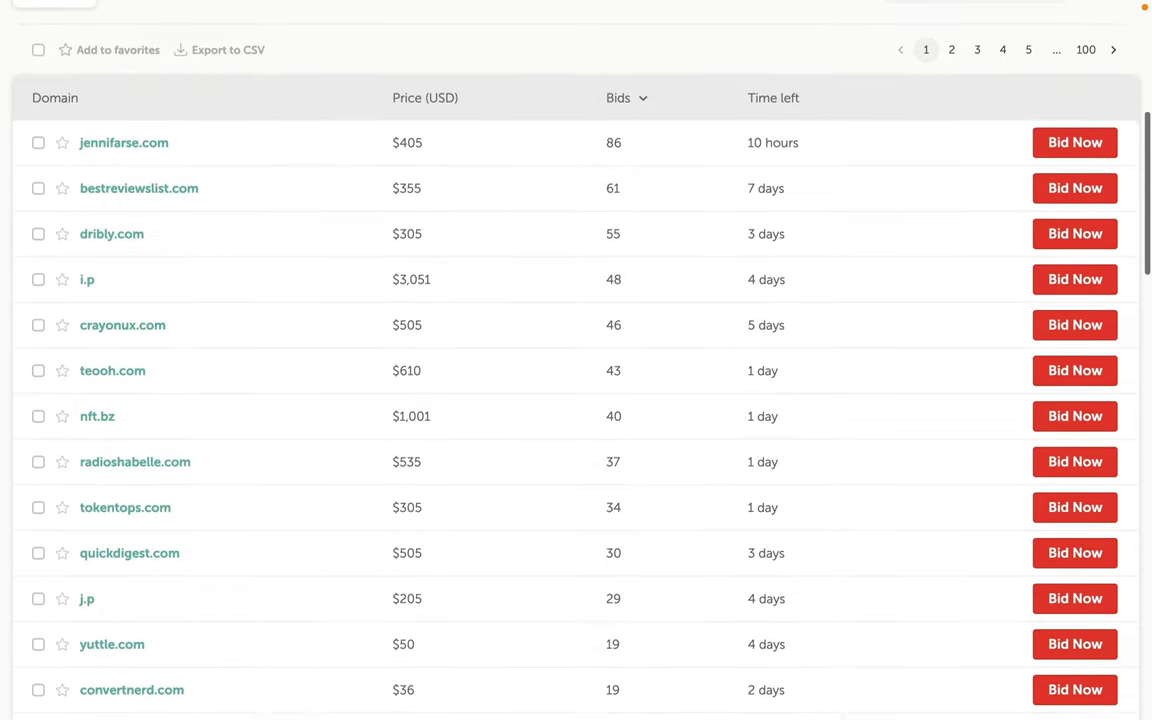
scroll(576, 360, "down", 2)
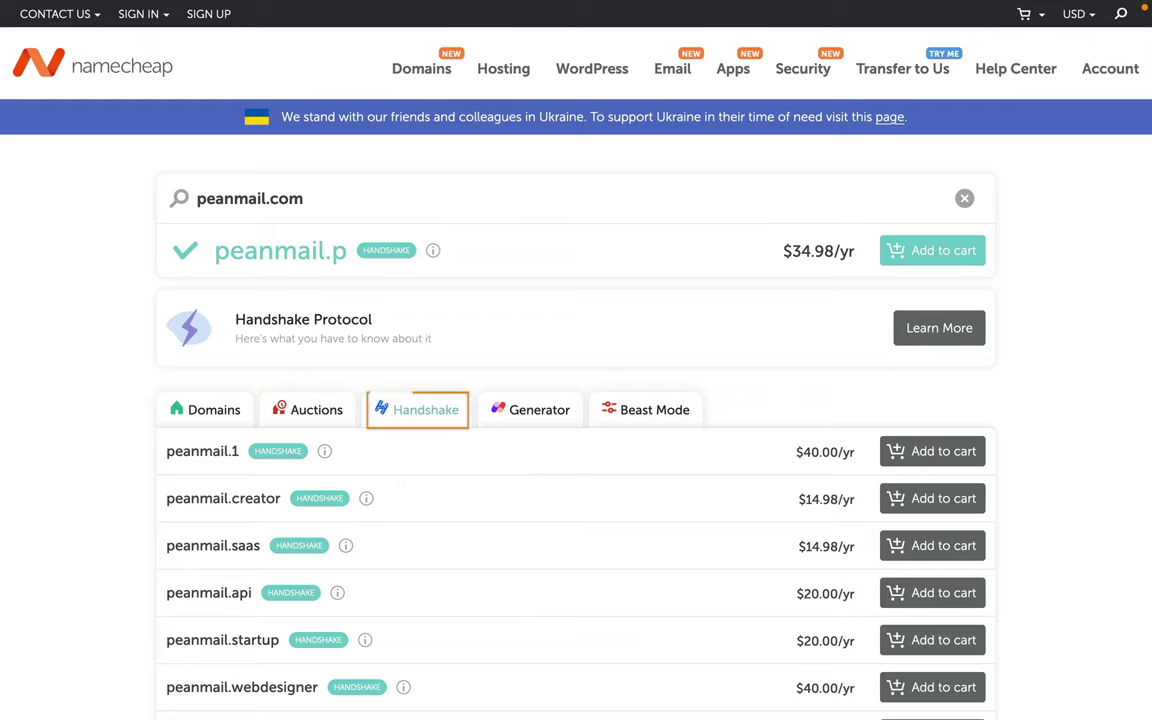
Examine the Handshake domains offered for peanmail.com, highlighting the yearly price of peanmail.webdesigner
scroll(576, 400, "down", 2)
scroll(576, 400, "down", 5)
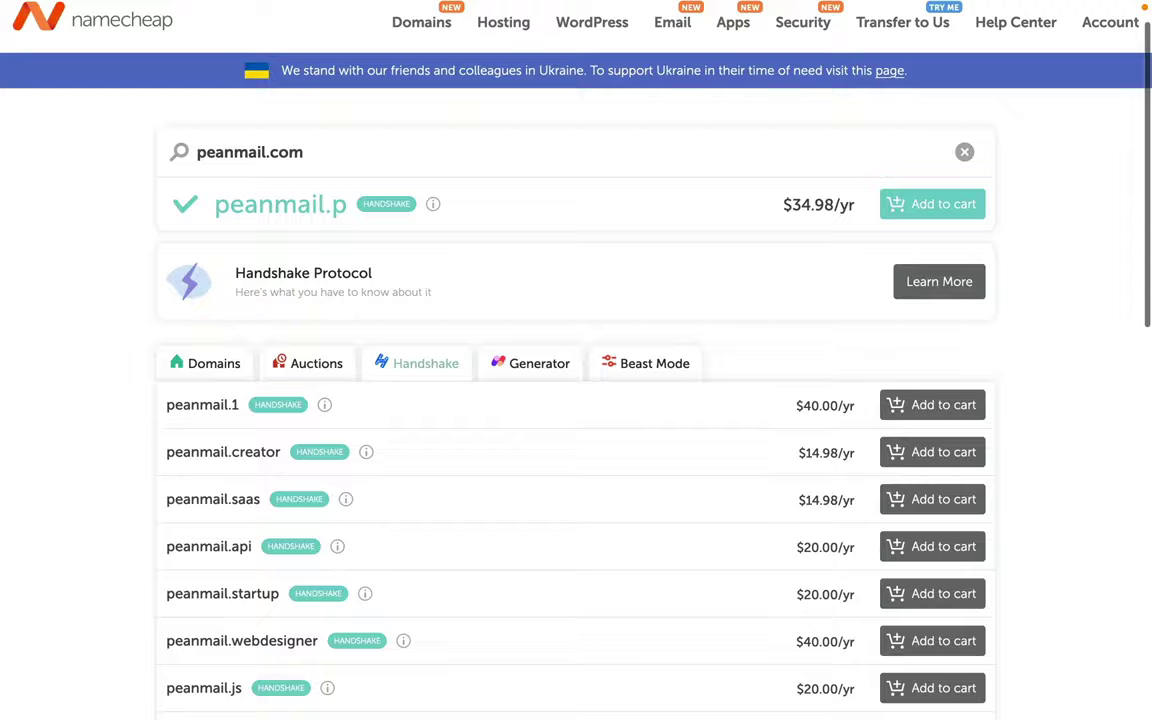
scroll(576, 400, "down", 2)
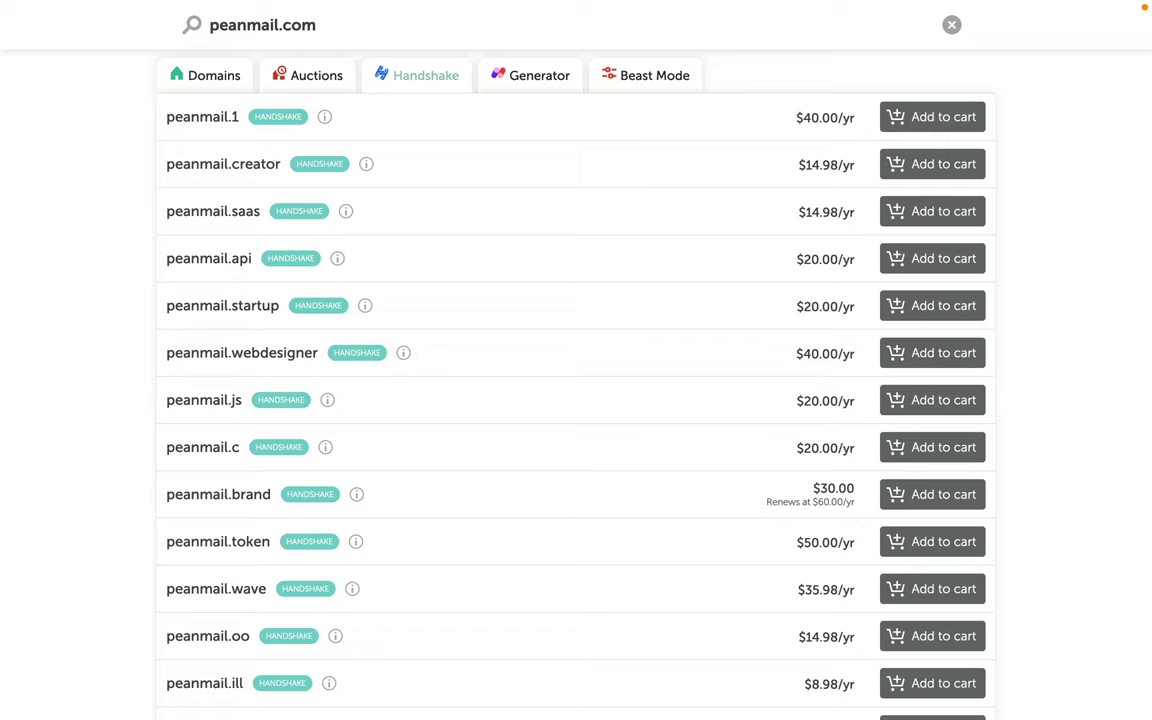
left_click_drag(797, 353, 855, 353)
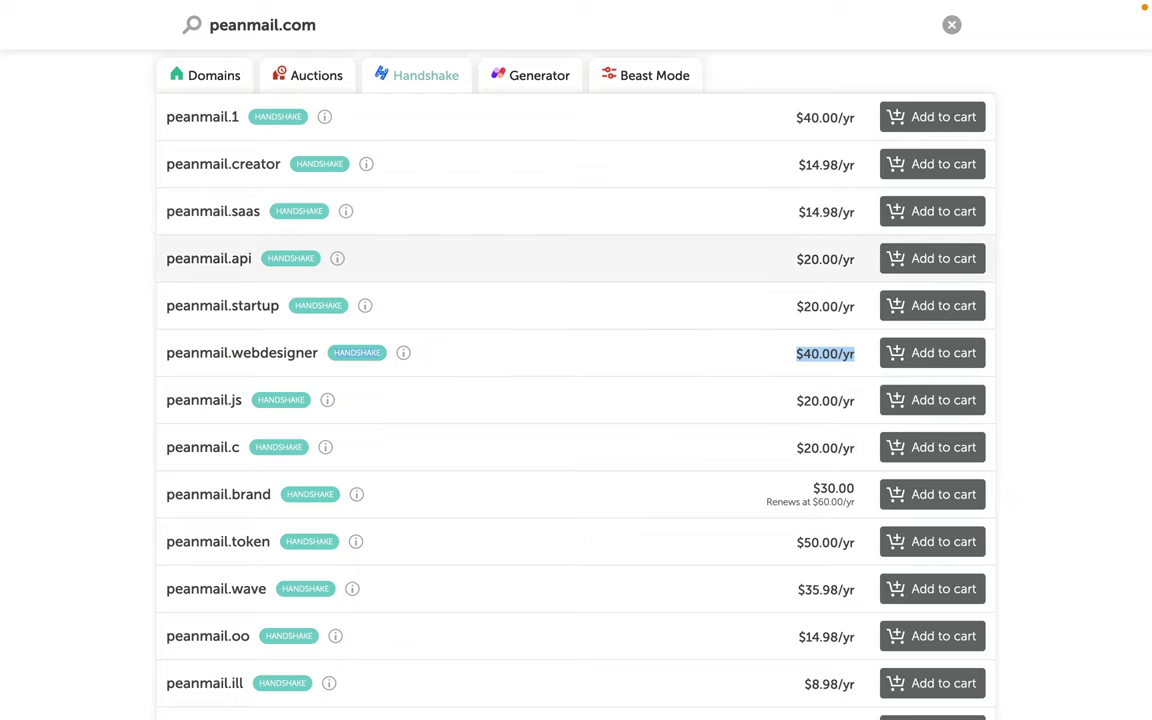
scroll(576, 360, "up", 4)
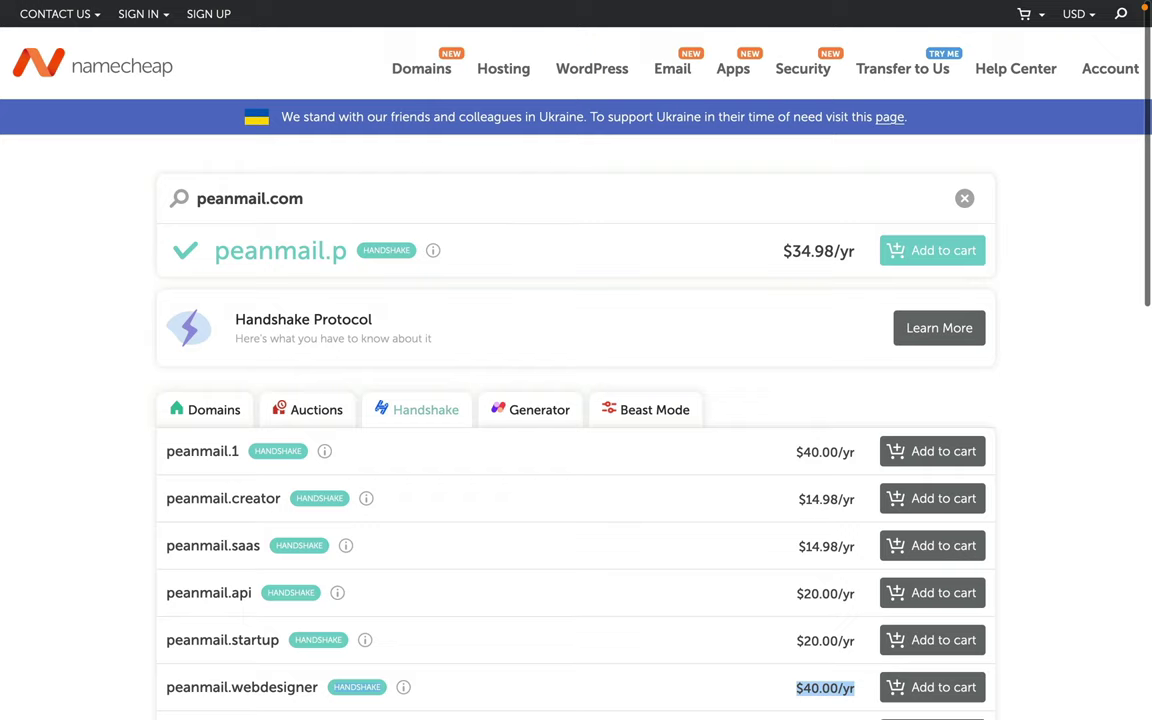
Generate domain ideas in the Generator from the keywords email and design with a price range of $0 to $859
left_click(530, 409)
type("email")
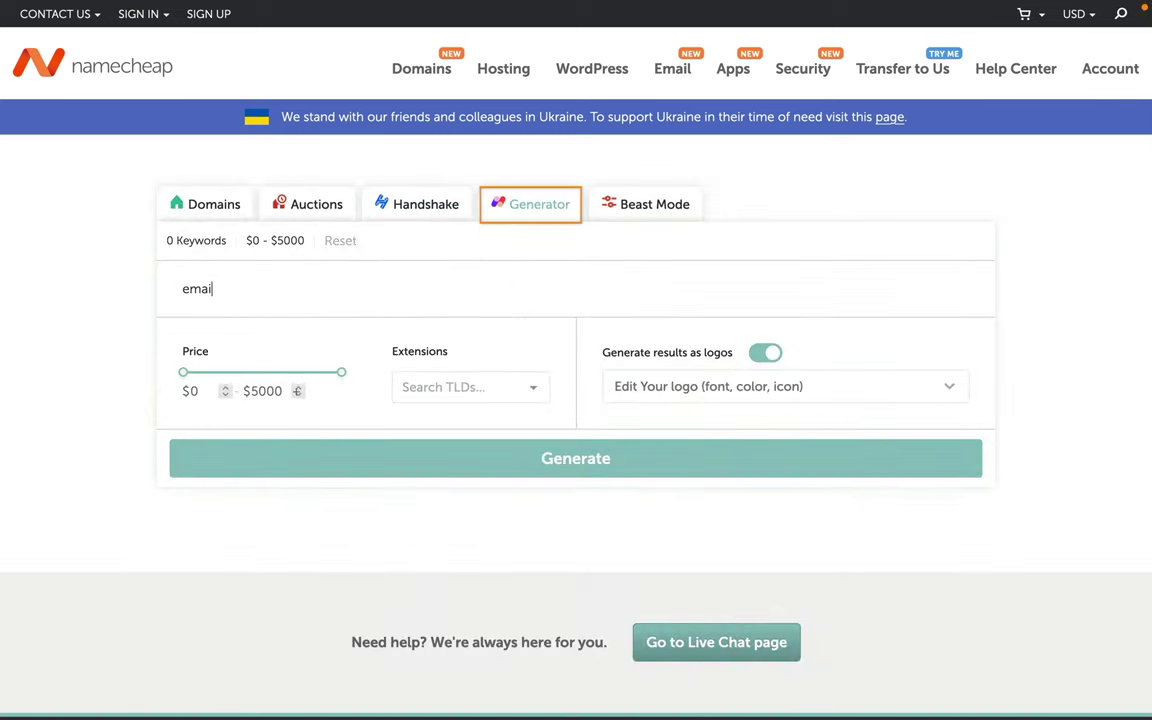
key("Return")
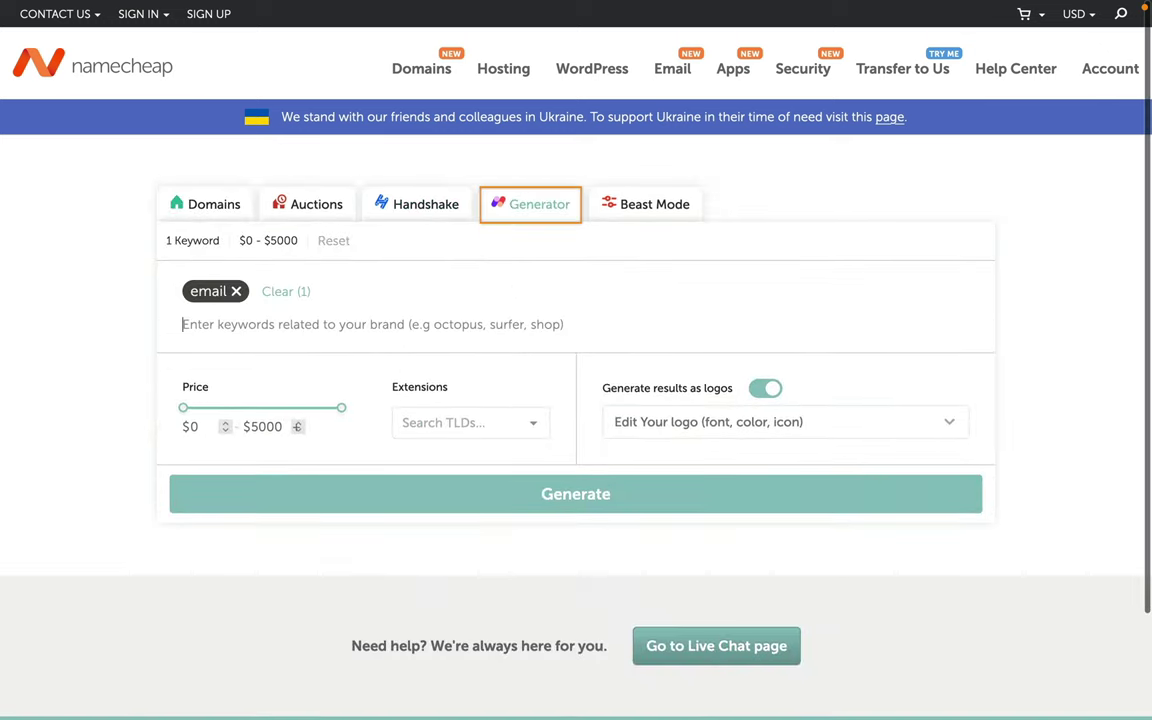
type("design")
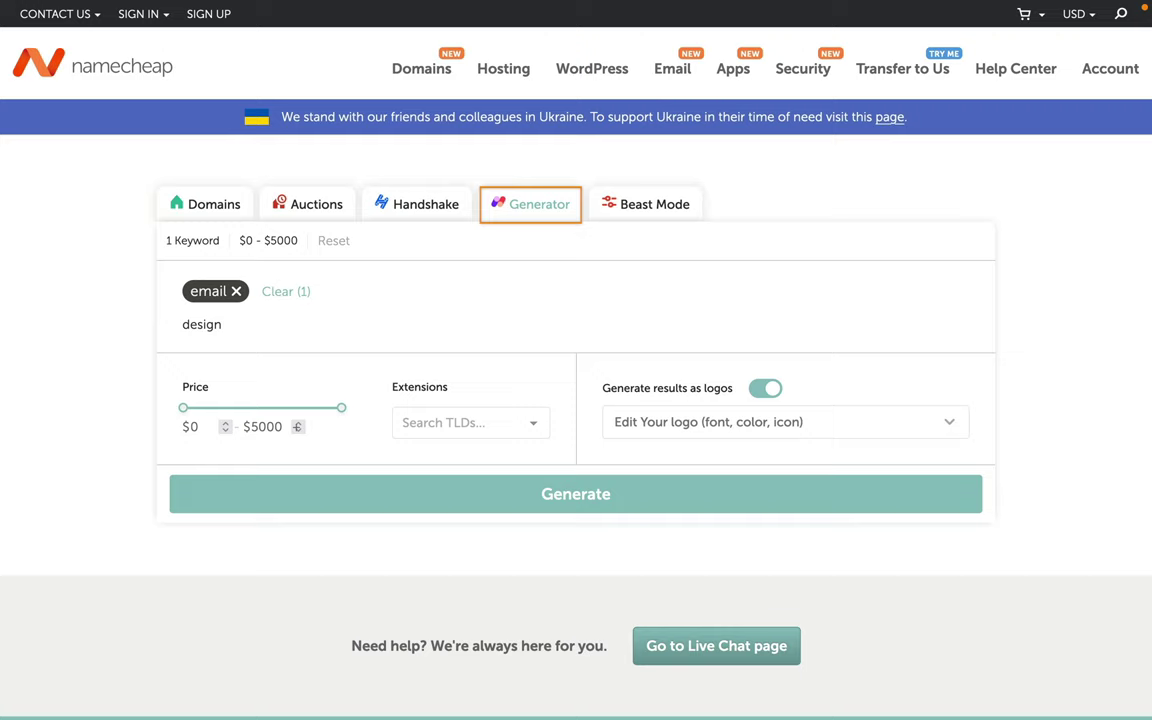
key("Return")
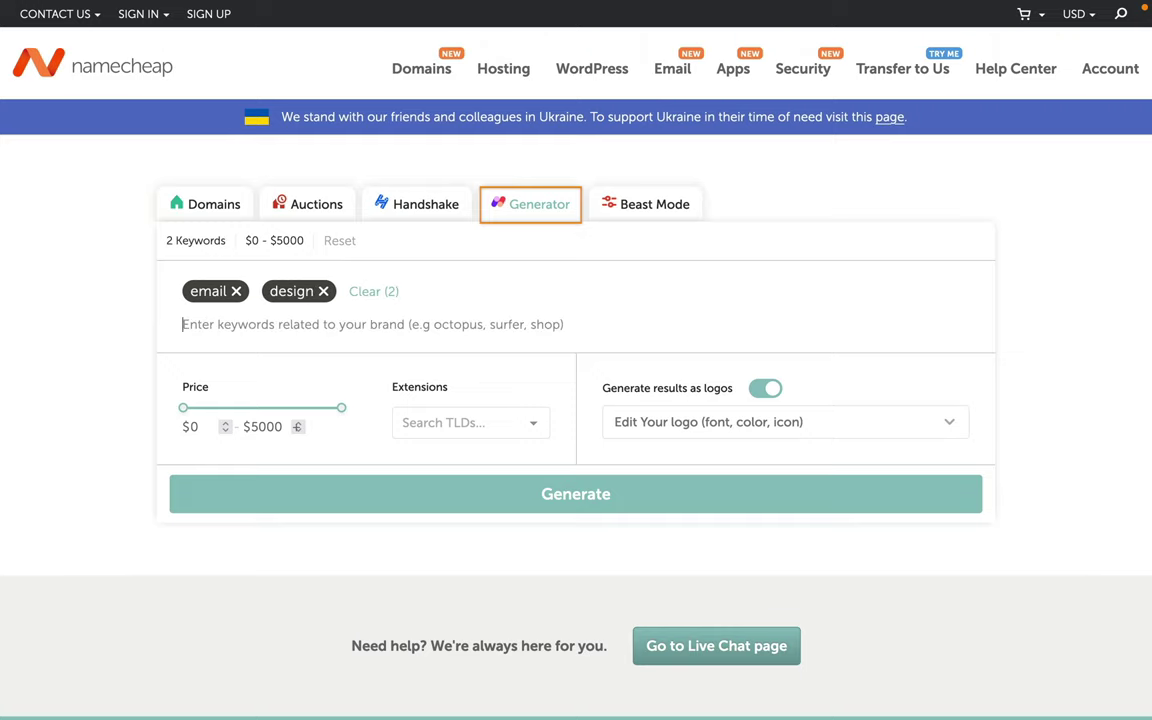
left_click_drag(341, 407, 210, 407)
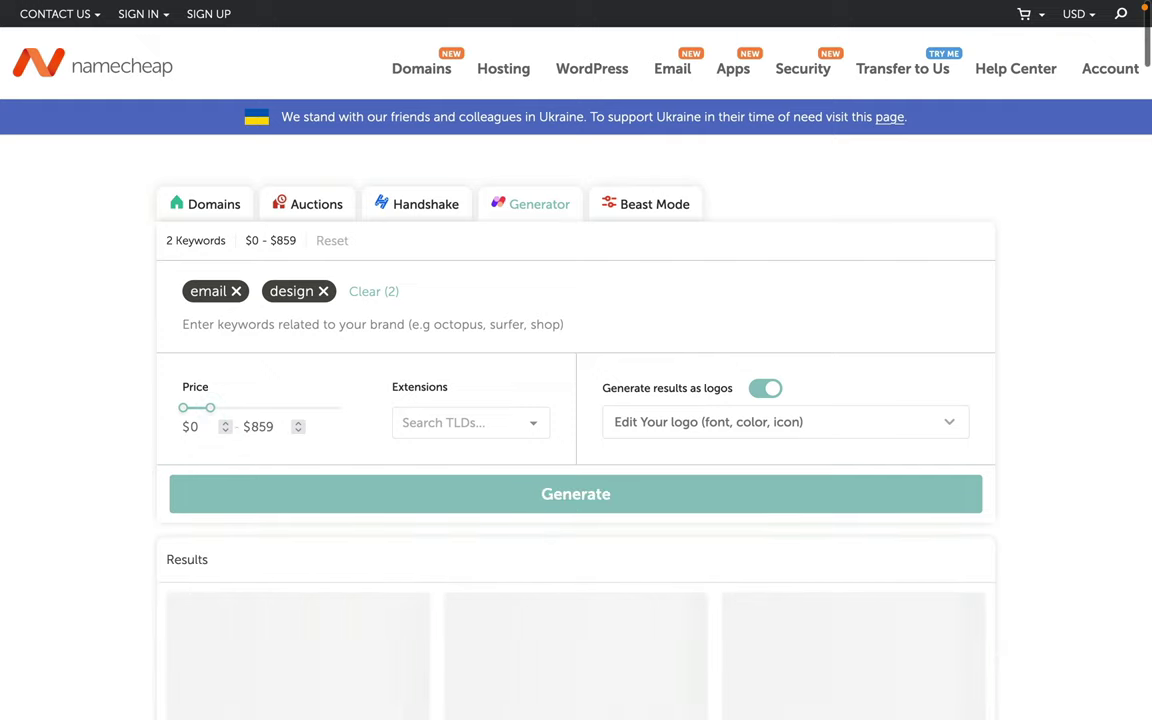
Browse the generated logo-style domain suggestions and their prices
scroll(576, 360, "down", 4)
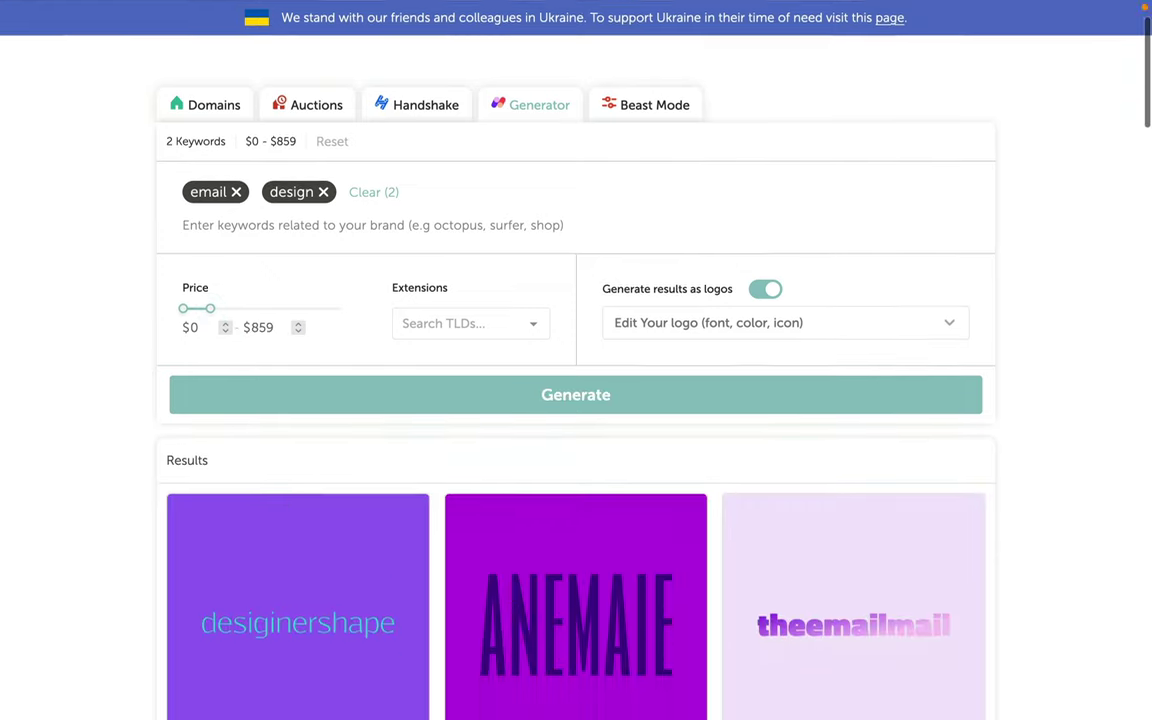
scroll(576, 360, "down", 5)
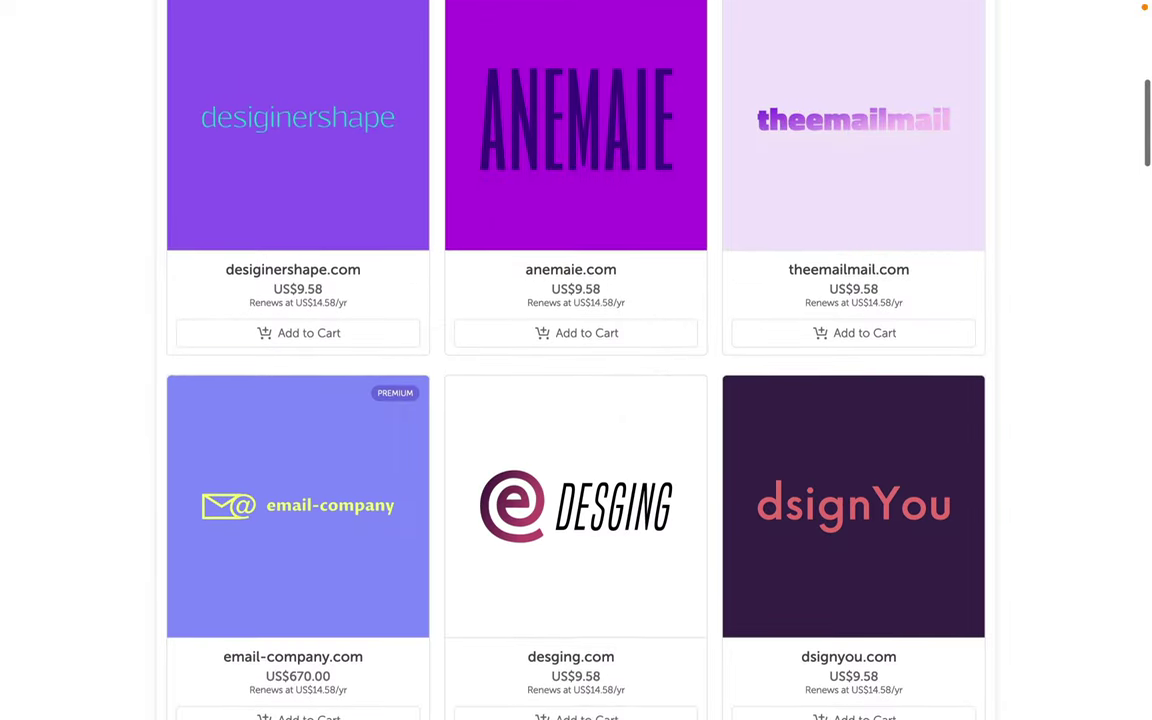
scroll(576, 360, "down", 4)
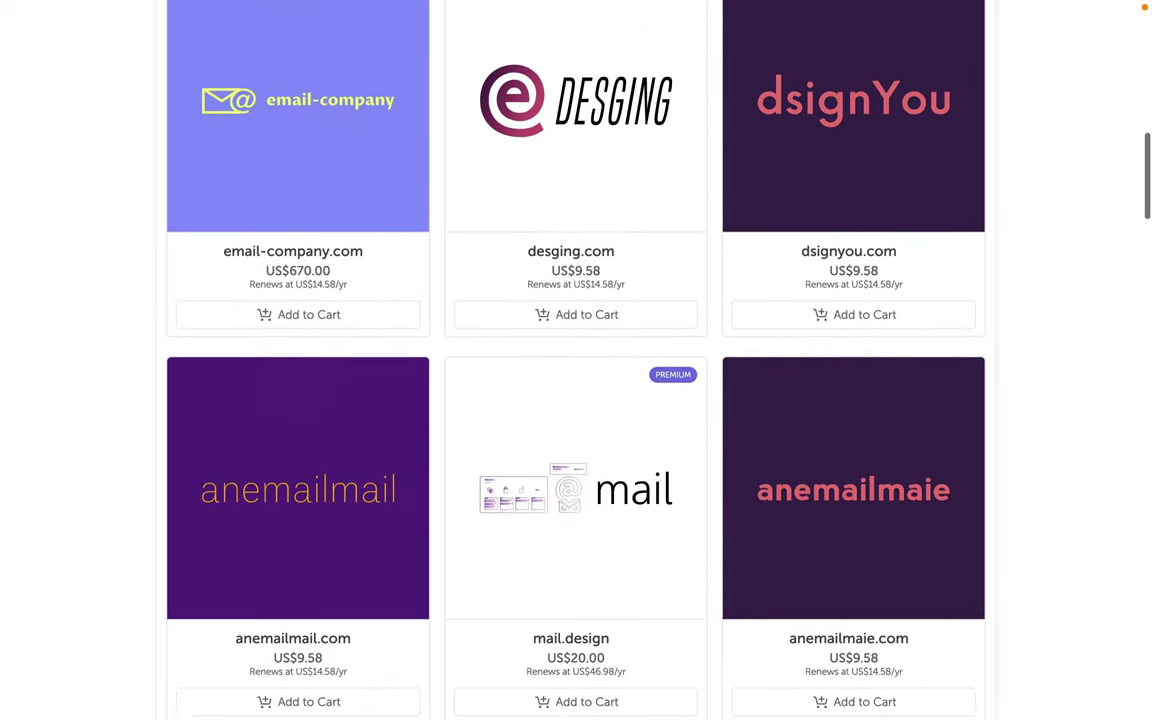
scroll(576, 360, "down", 5)
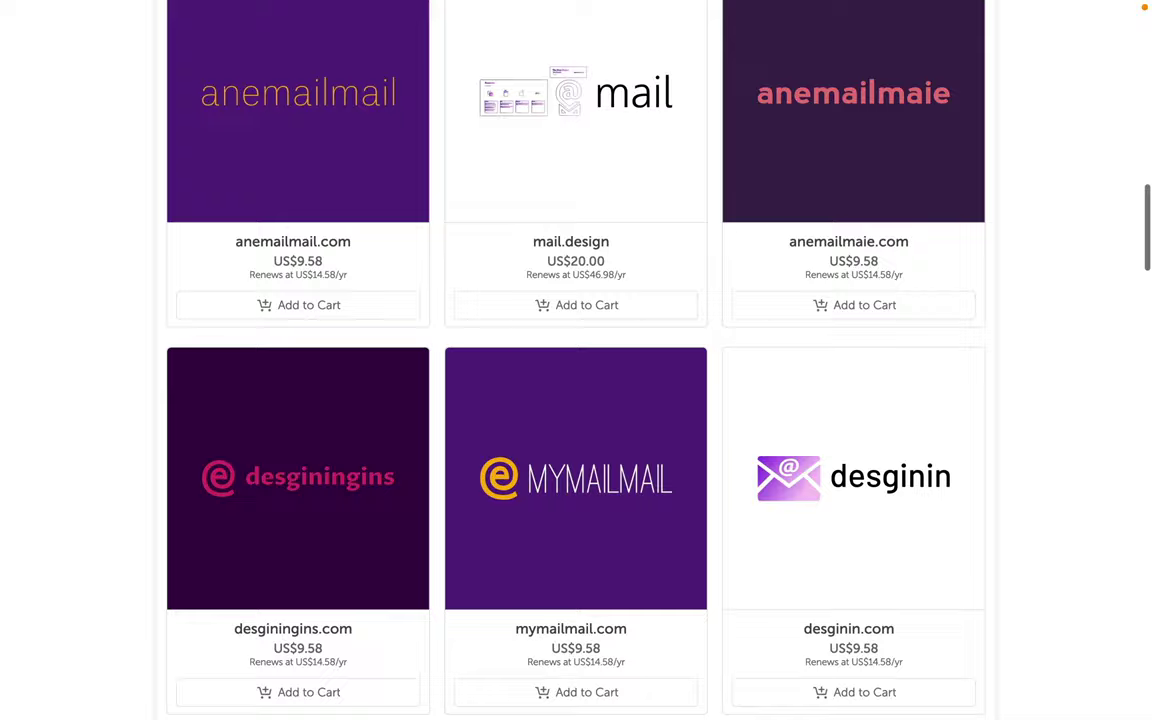
scroll(576, 360, "down", 7)
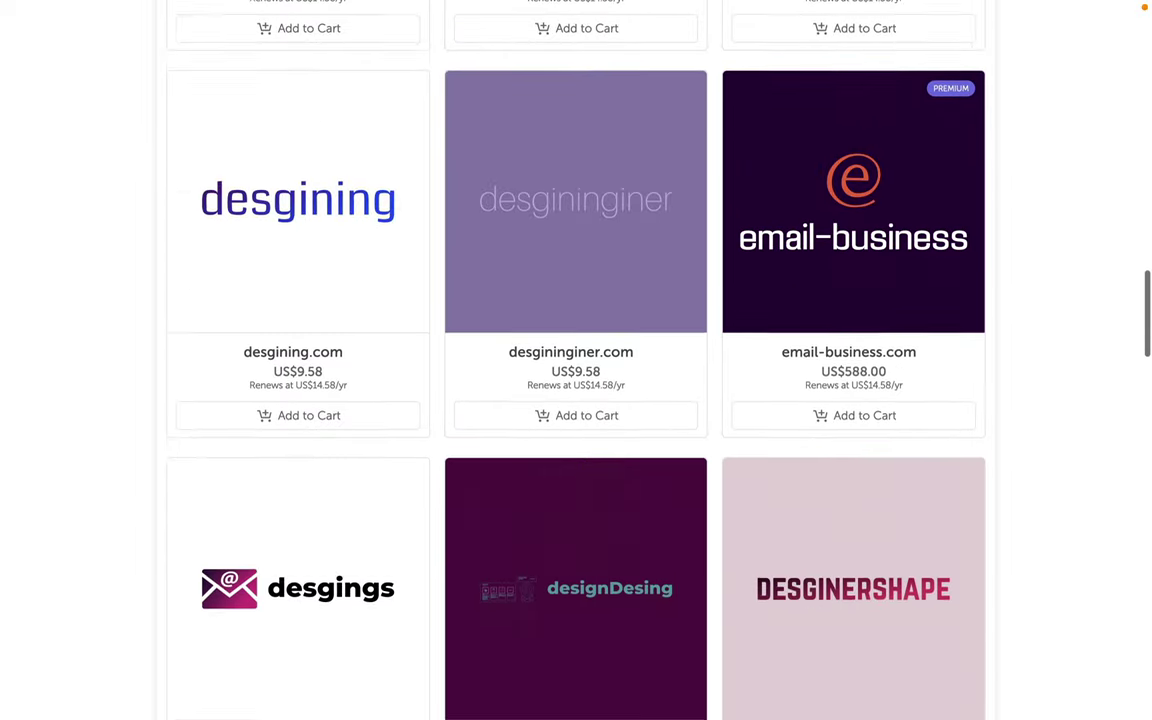
scroll(576, 360, "down", 5)
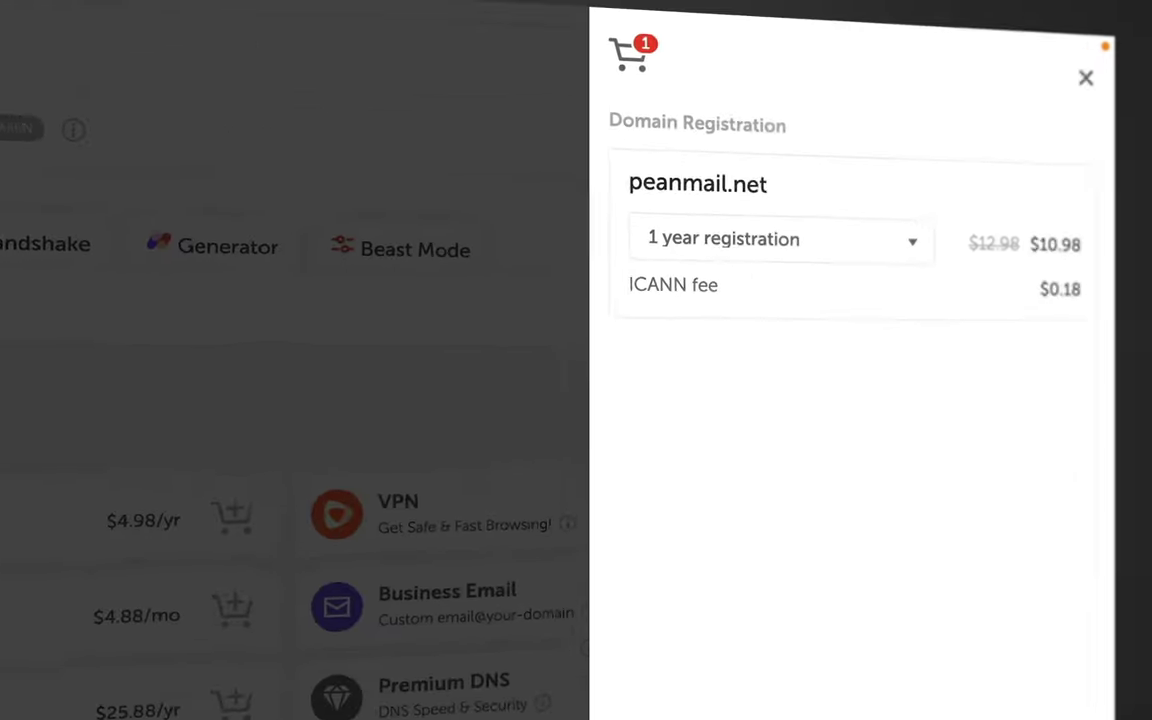
Set the peanmail.net registration in the cart to 2 years and proceed to checkout
left_click(762, 258)
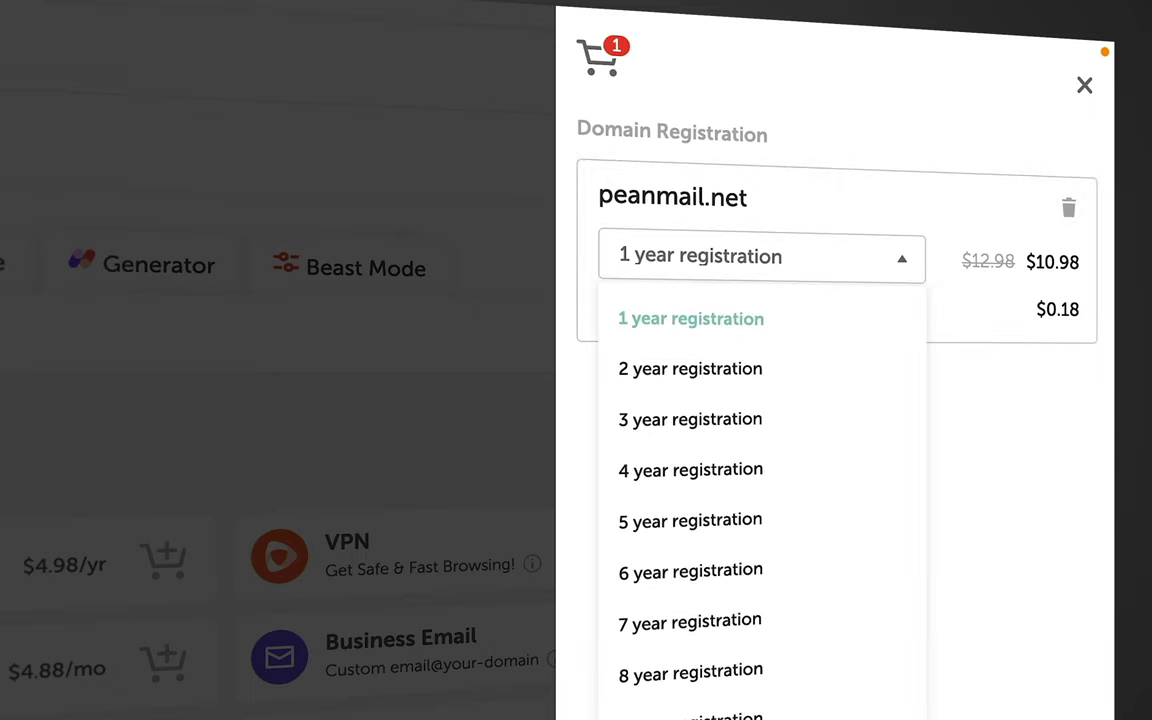
left_click(690, 368)
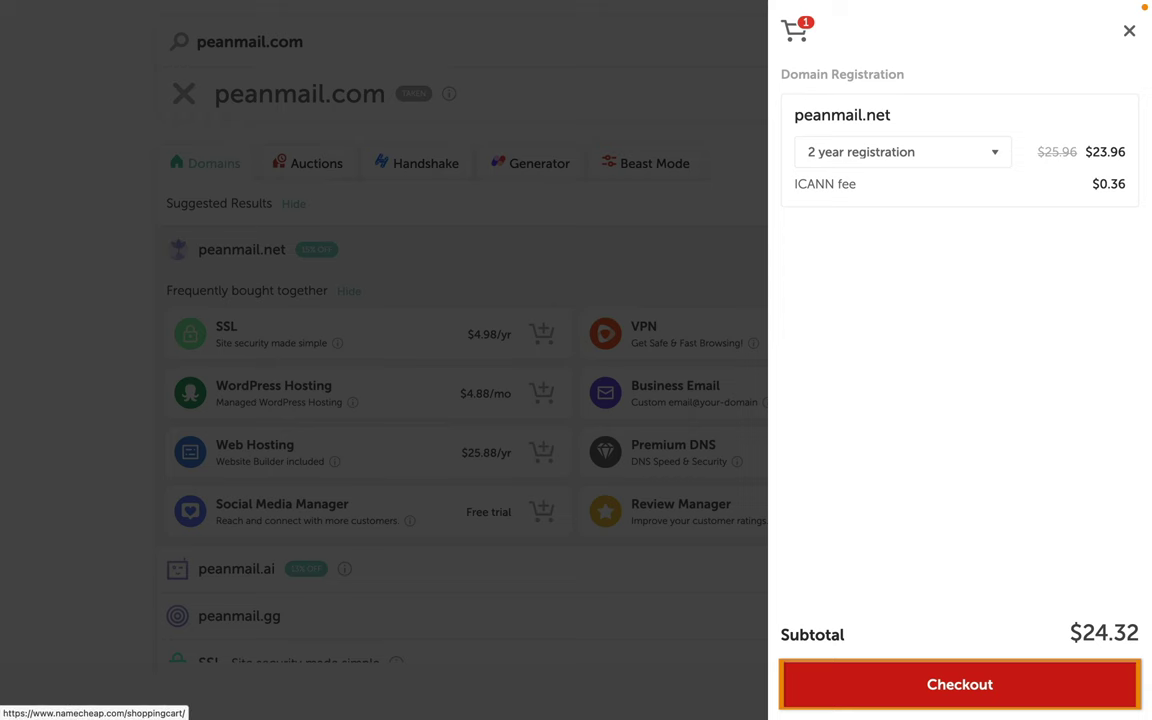
left_click(960, 684)
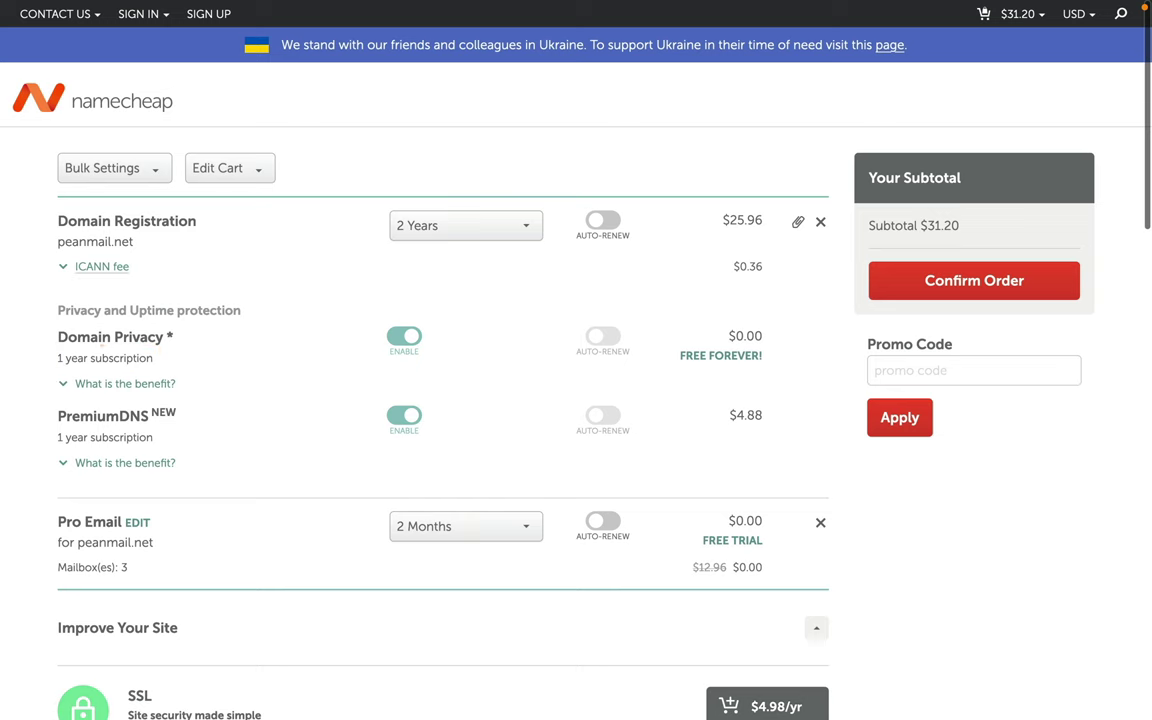
Expand the explanations of the ICANN fee and of the Domain Privacy and PremiumDNS benefits in the cart
left_click(100, 266)
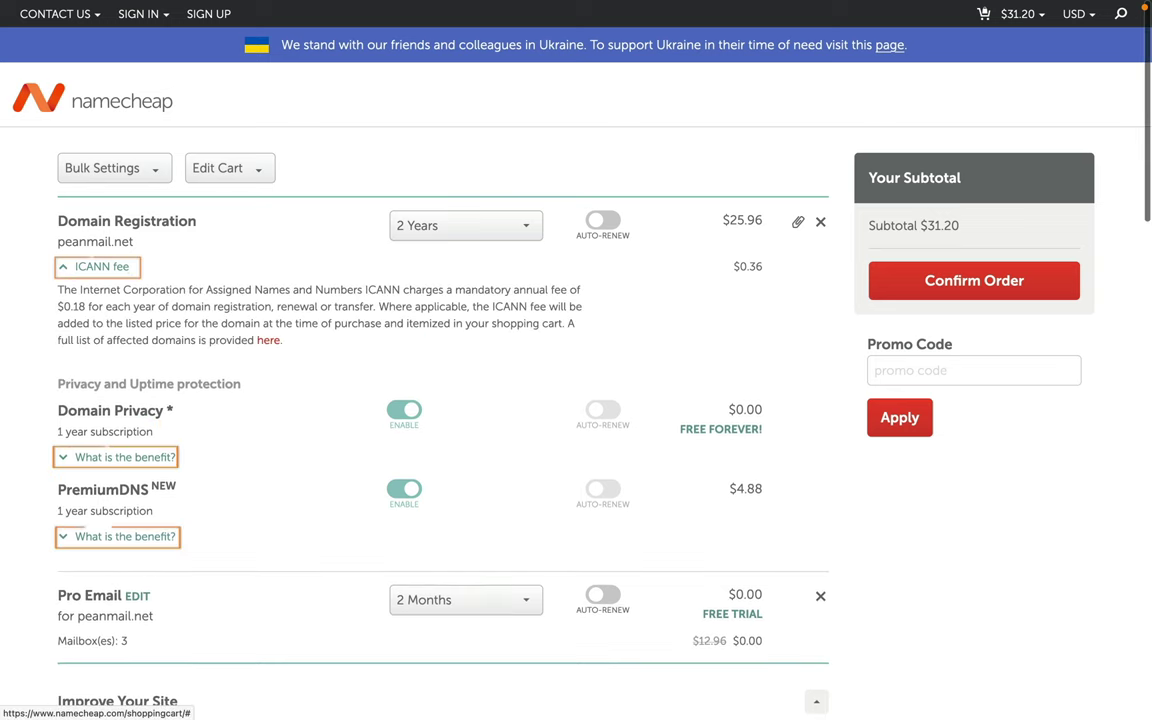
left_click(124, 457)
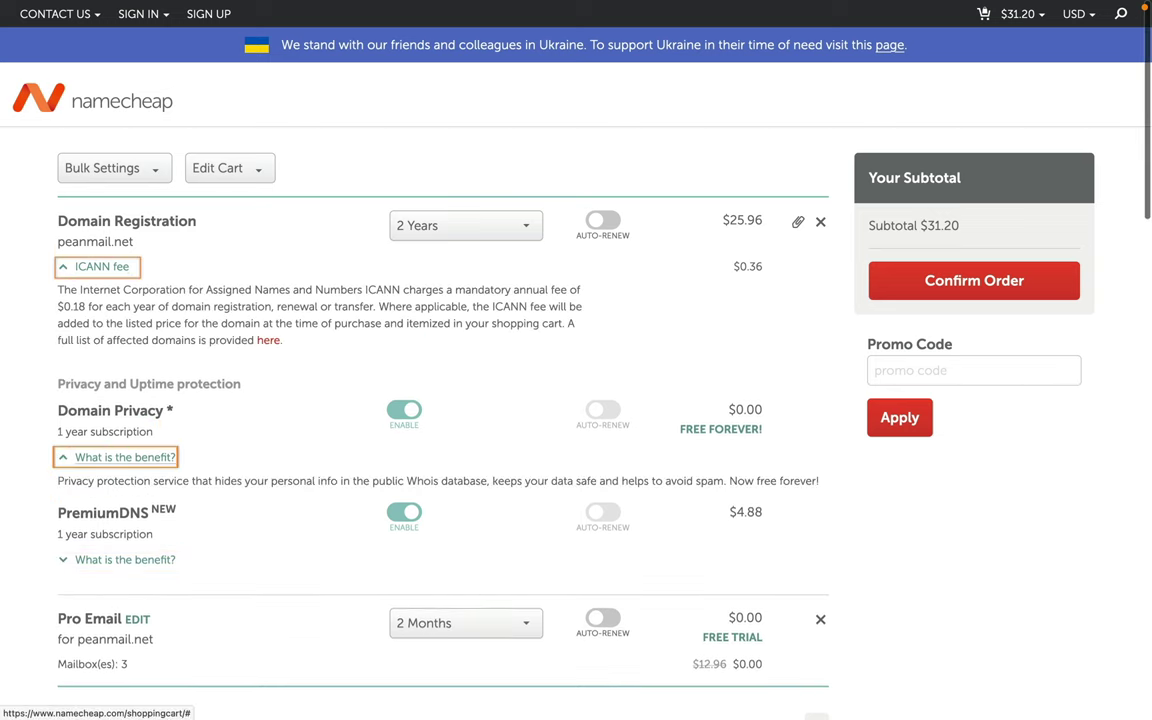
left_click(124, 559)
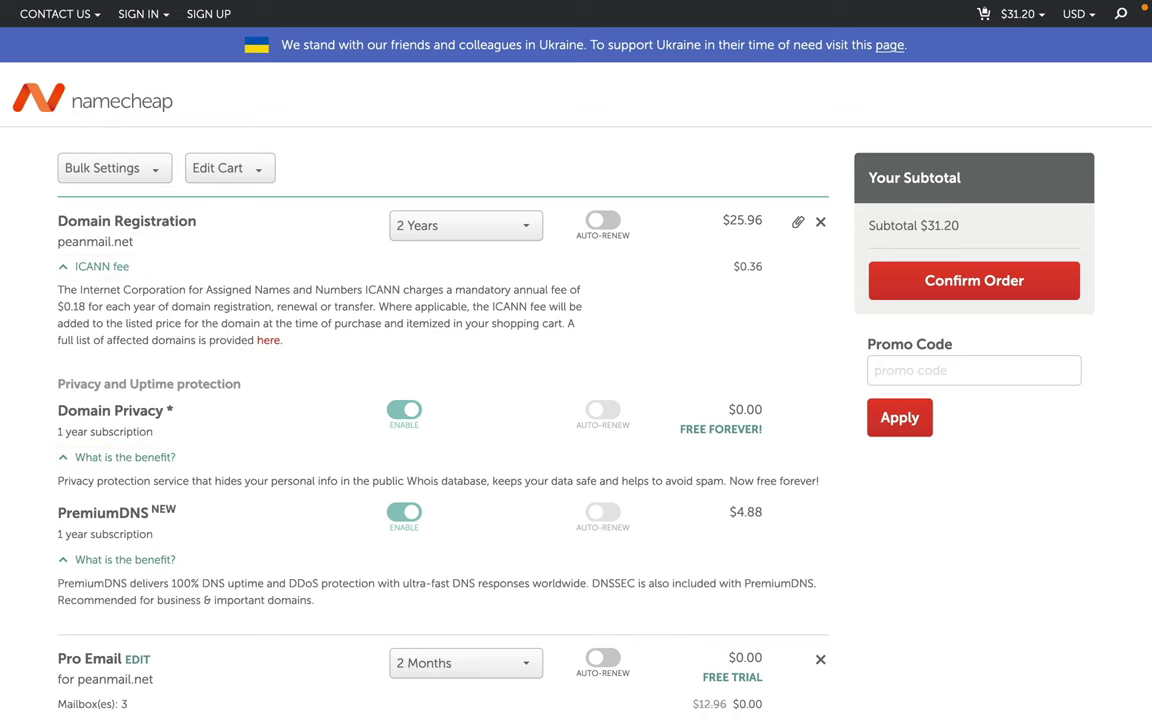
Remove the Pro Email and PremiumDNS extras from the peanmail.net order and confirm the order
scroll(163, 383, "down", 3)
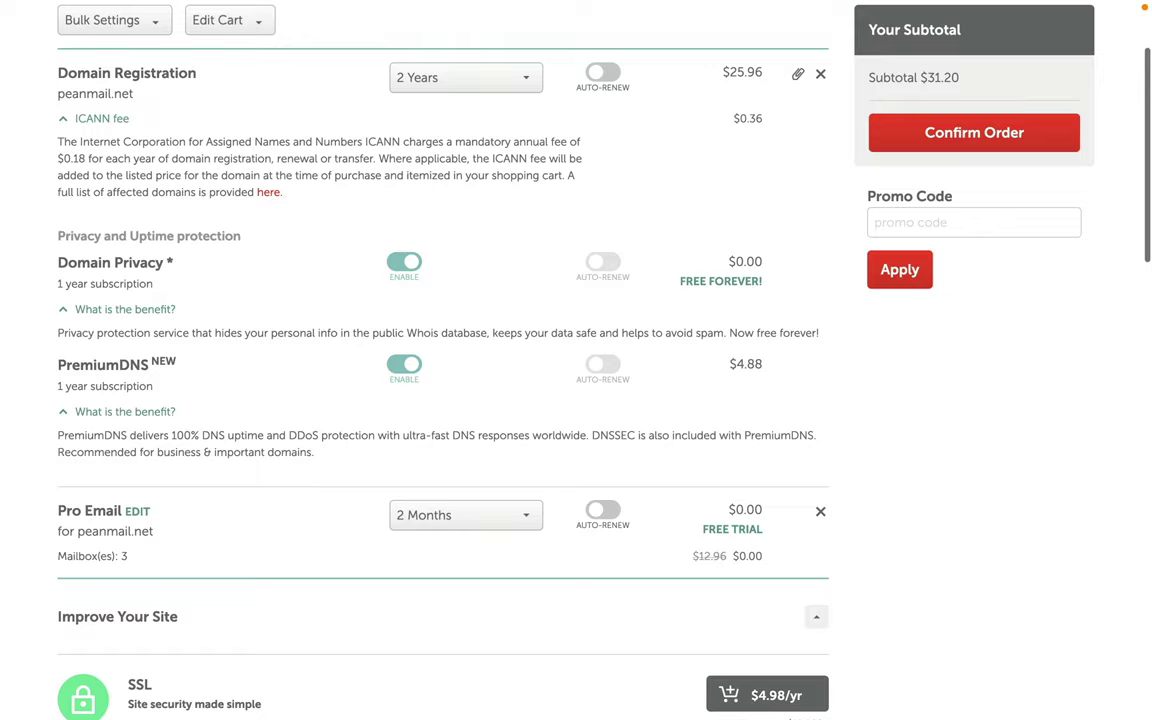
scroll(160, 375, "down", 2)
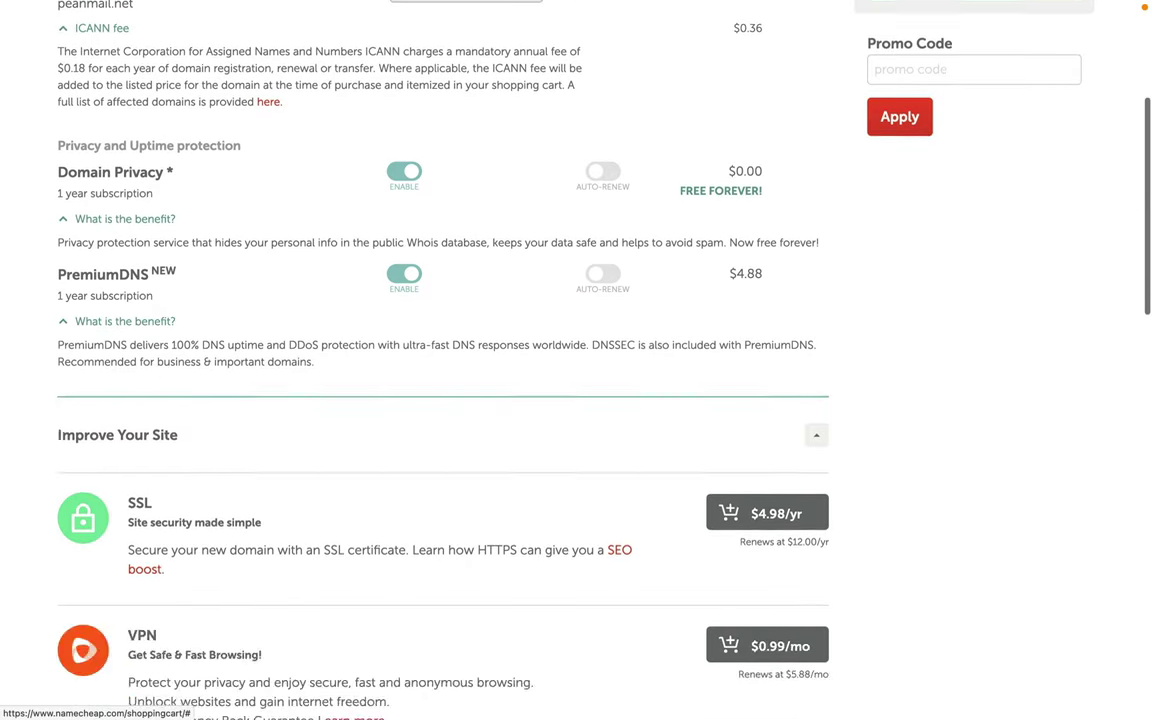
scroll(160, 375, "up", 10)
left_click(404, 575)
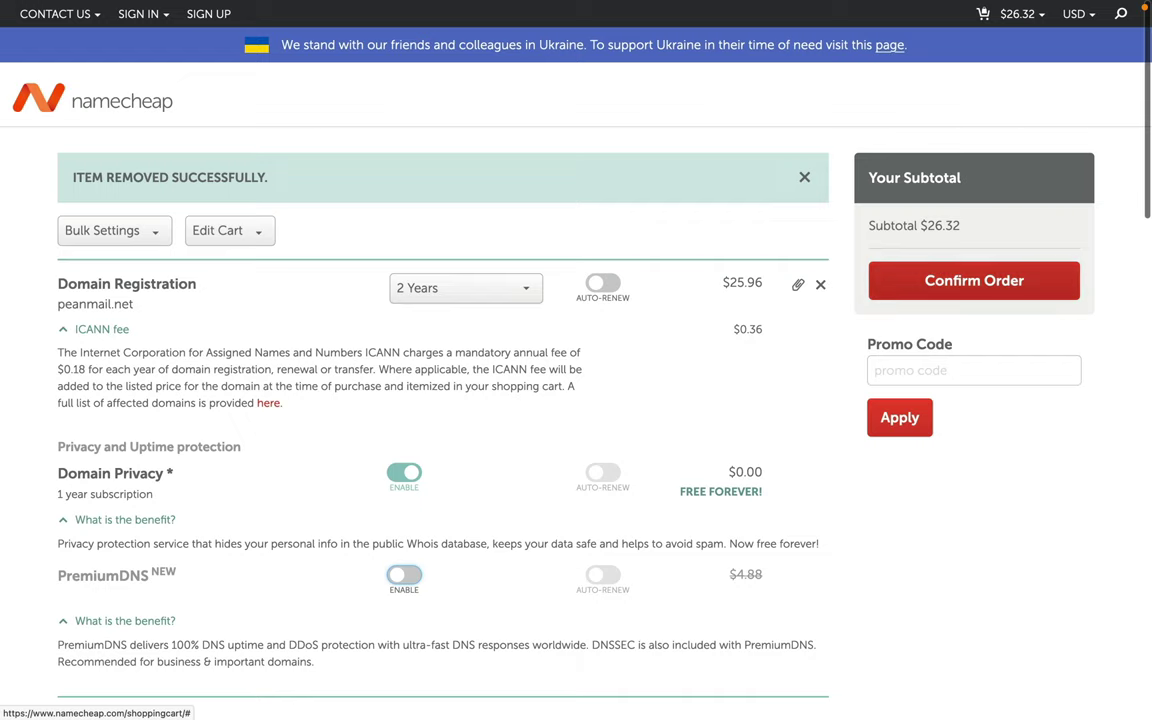
left_click(974, 280)
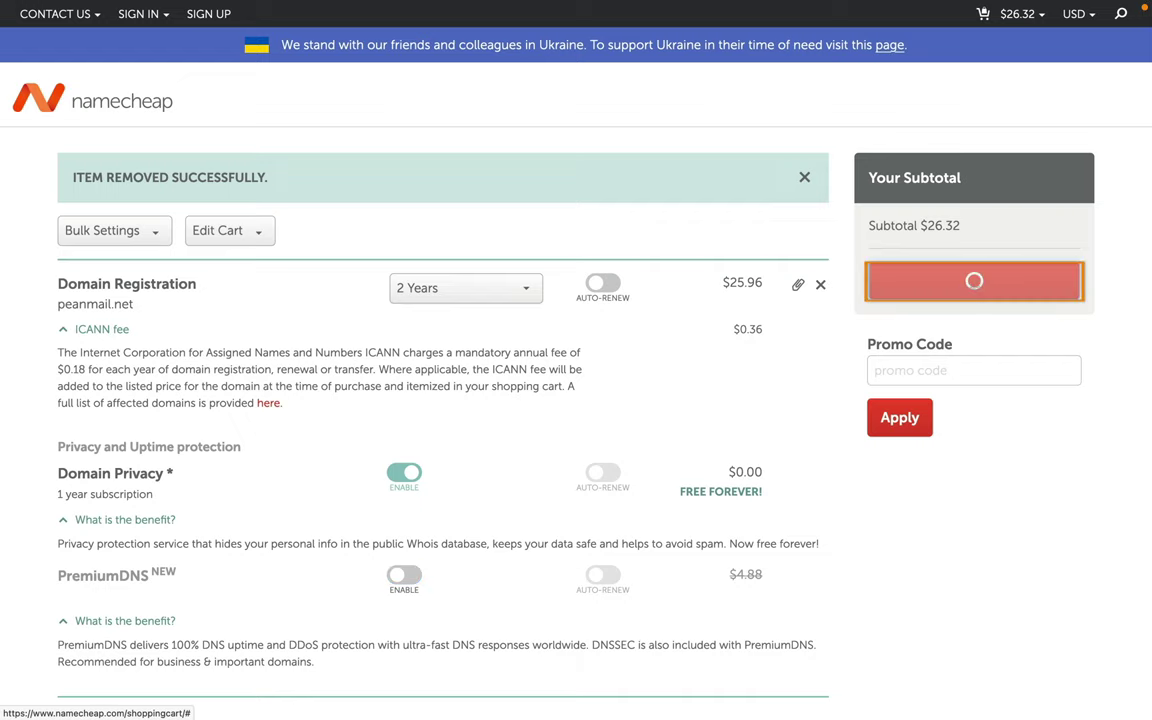